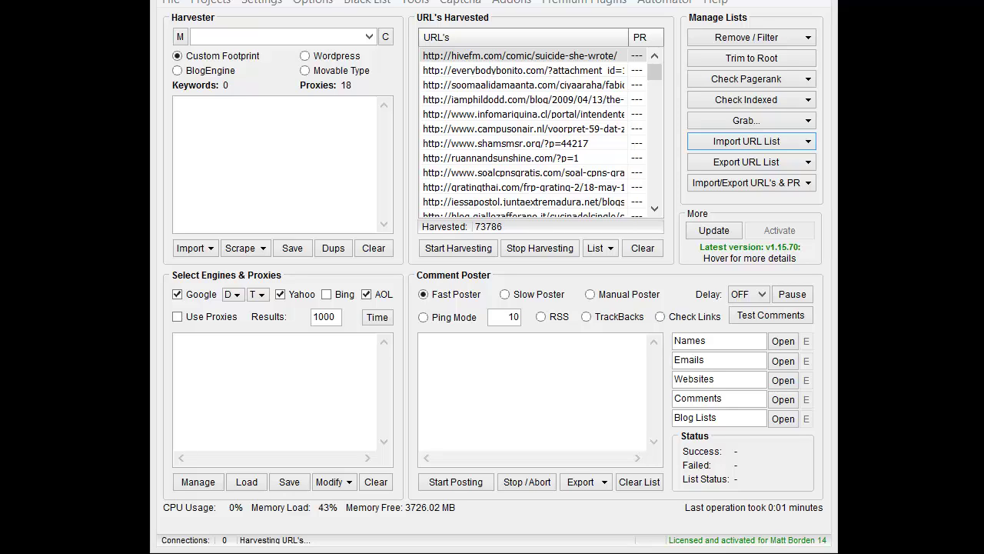
Remove the harvested URLs that contain entries from the Negative Word List file in the Business ~Vids folder
{"action": "left_click", "coordinate": [737, 40]}
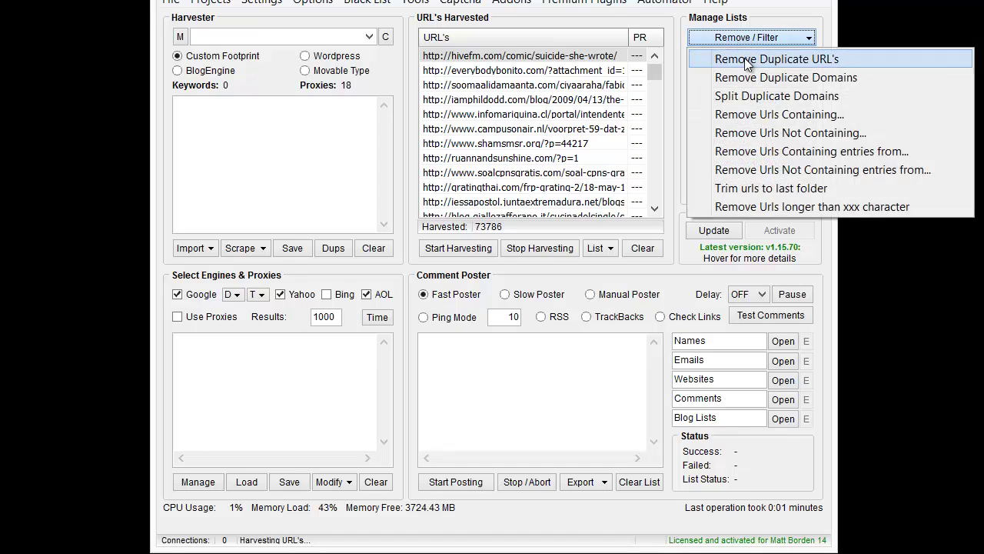
{"action": "left_click", "coordinate": [797, 149]}
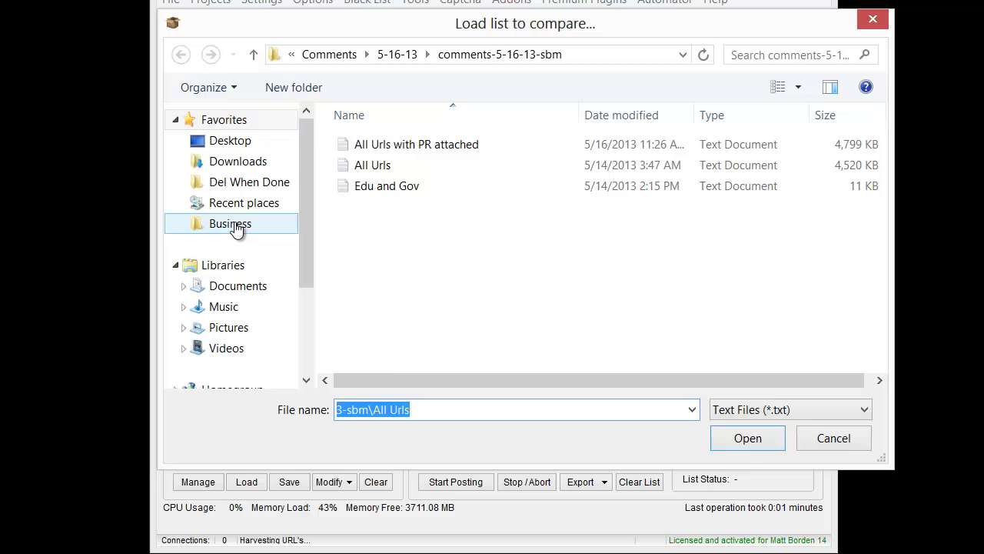
{"action": "left_click", "coordinate": [235, 224]}
{"action": "double_click", "coordinate": [404, 165]}
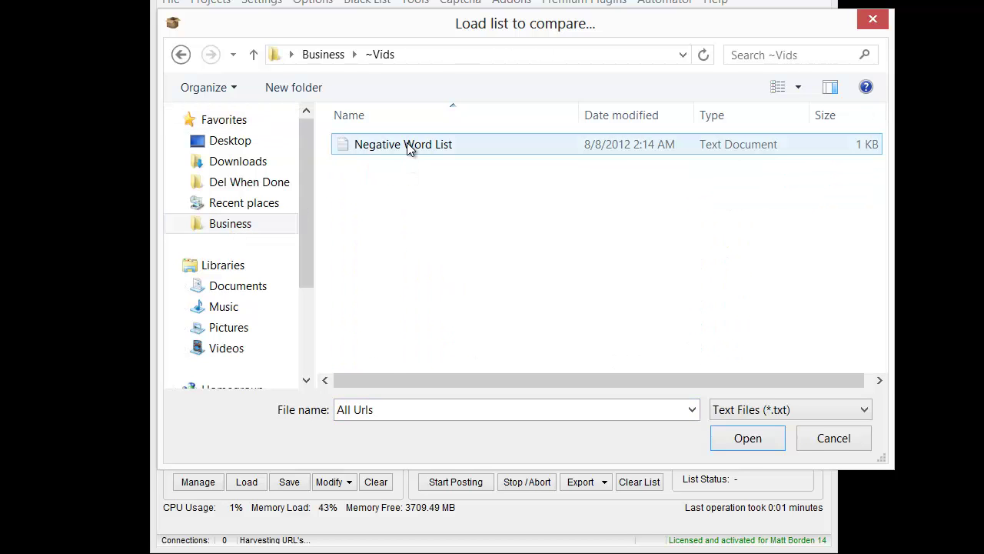
{"action": "double_click", "coordinate": [413, 145]}
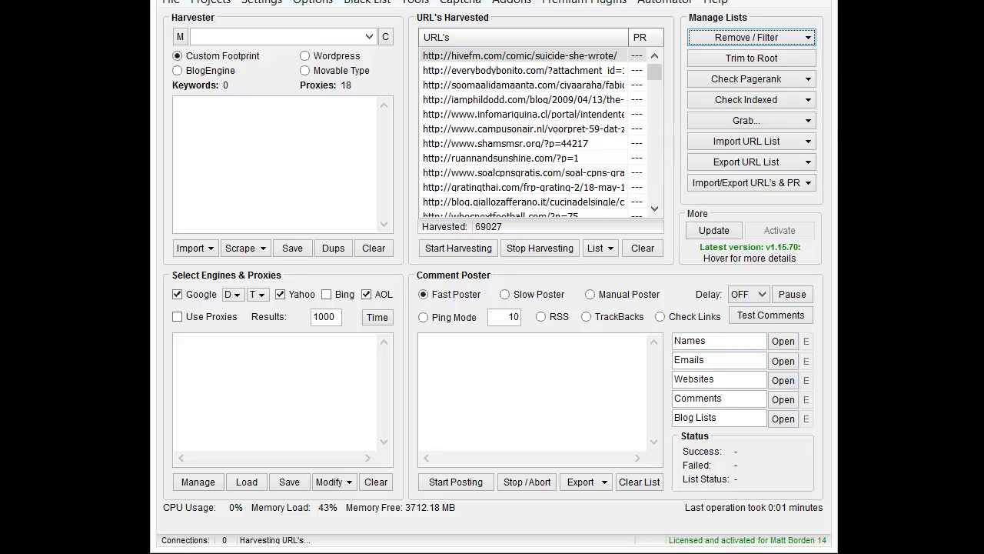
Review the words in the Negative Word List text file in Notepad and close it
{"action": "left_click_drag", "start_coordinate": [0, 5], "coordinate": [565, 17]}
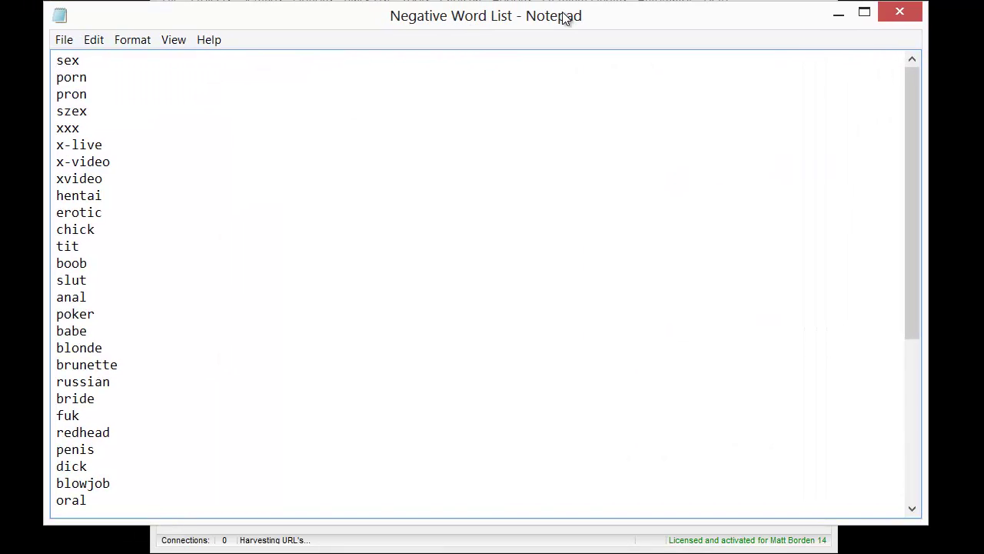
{"action": "left_click", "coordinate": [436, 235]}
{"action": "scroll", "coordinate": [433, 235], "scroll_direction": "down", "scroll_amount": 5}
{"action": "scroll", "coordinate": [433, 235], "scroll_direction": "up", "scroll_amount": 5}
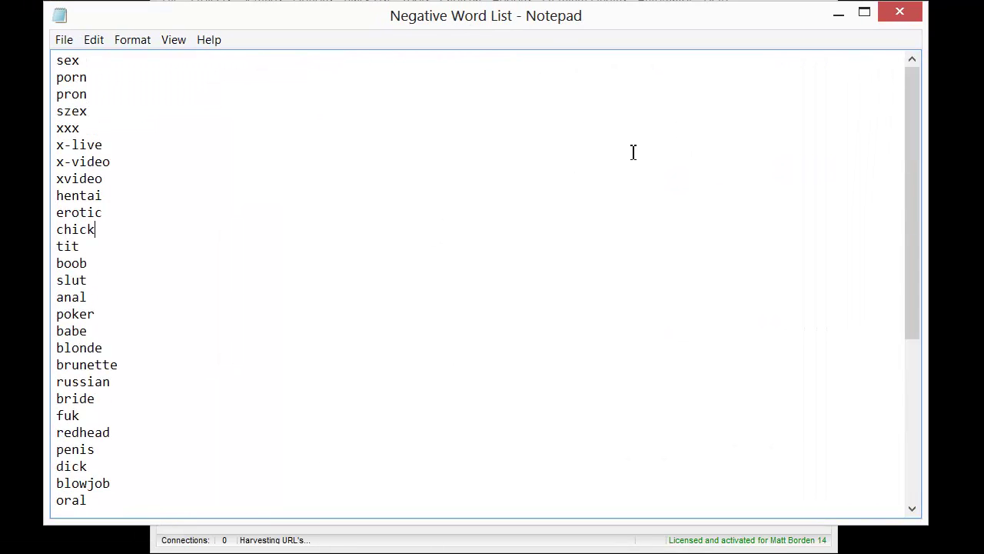
{"action": "left_click", "coordinate": [905, 17]}
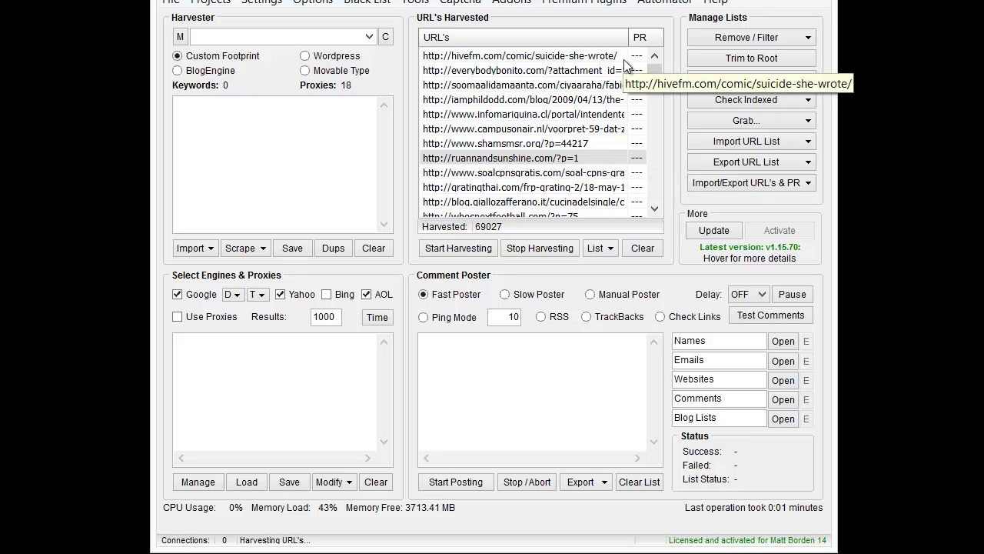
View the list of available ScrapeBox addons and their installation status, and close it
{"action": "left_click", "coordinate": [528, 4]}
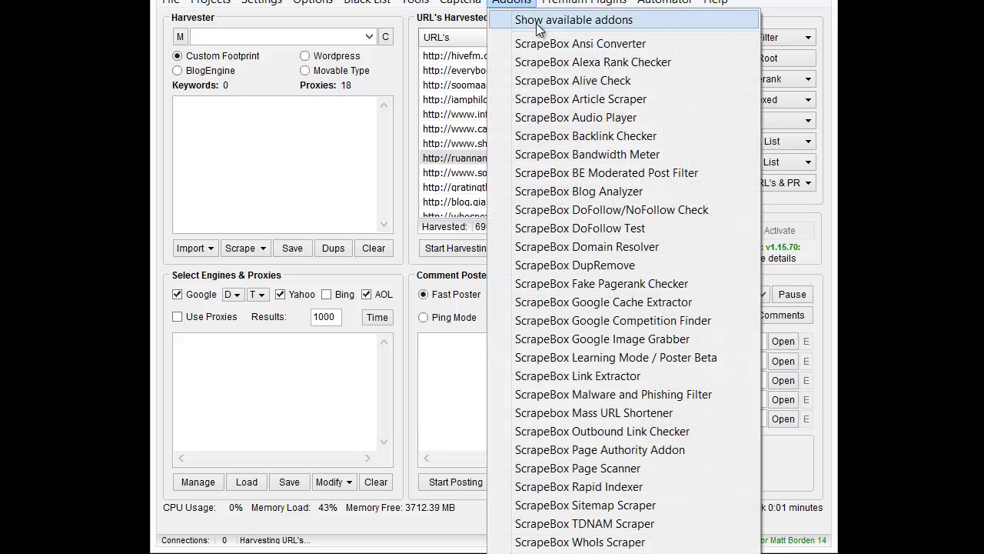
{"action": "left_click", "coordinate": [540, 21]}
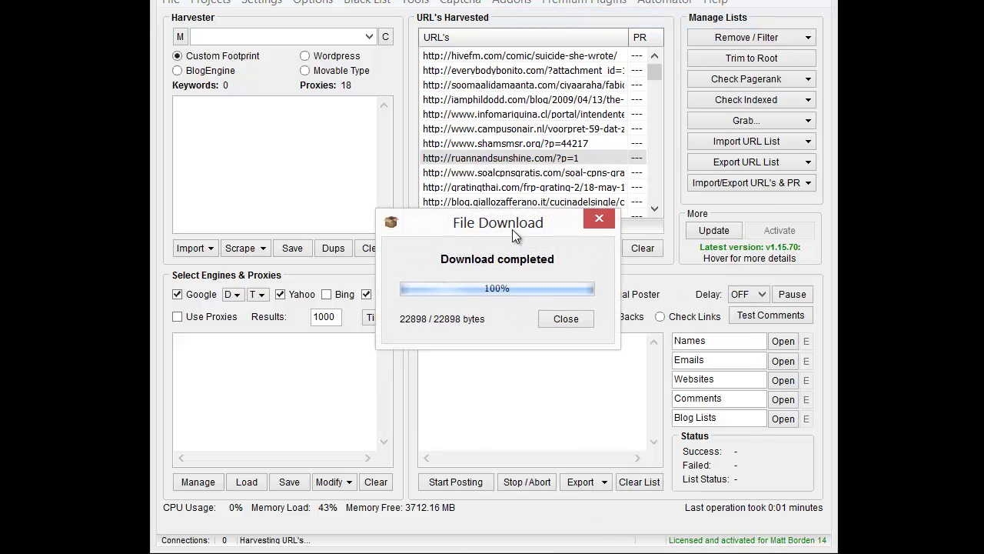
{"action": "left_click", "coordinate": [728, 18]}
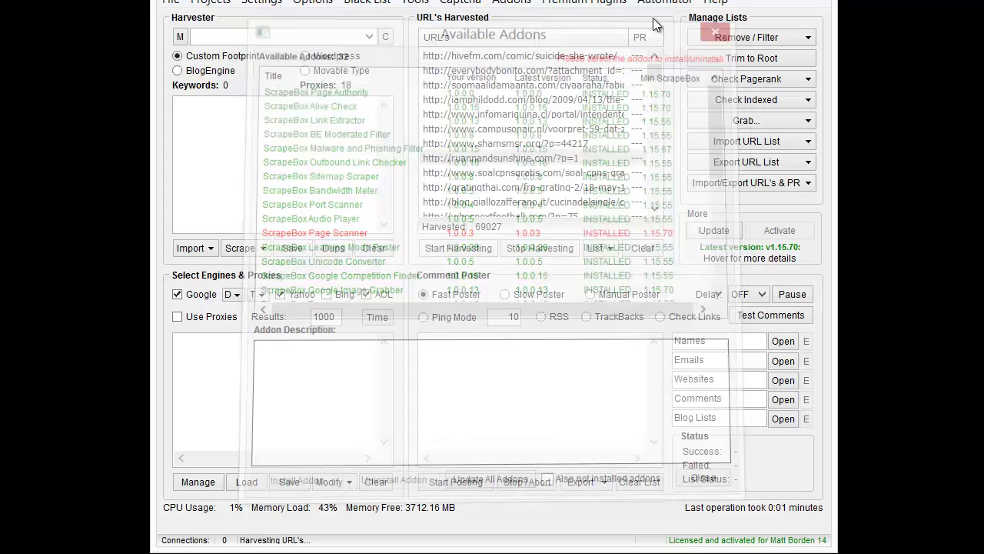
Open the ScrapeBox Page Scanner addon and load the harvested URLs into it
{"action": "left_click", "coordinate": [527, 5]}
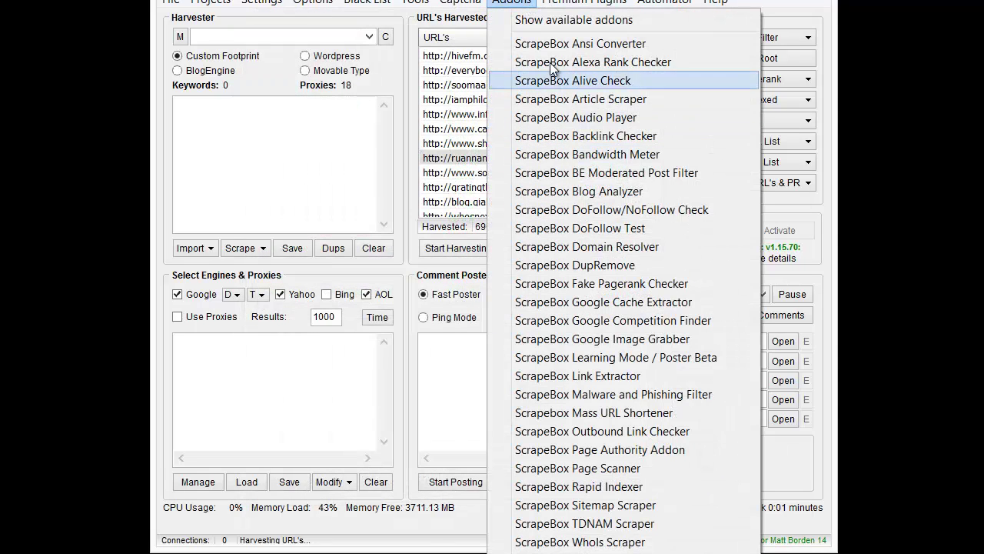
{"action": "left_click", "coordinate": [607, 465]}
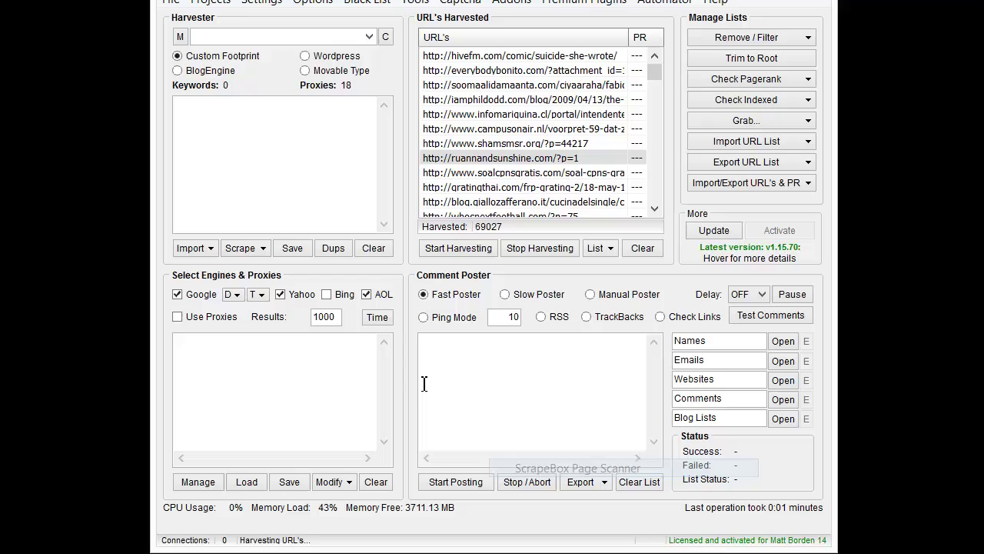
{"action": "left_click_drag", "start_coordinate": [448, 35], "coordinate": [440, 14]}
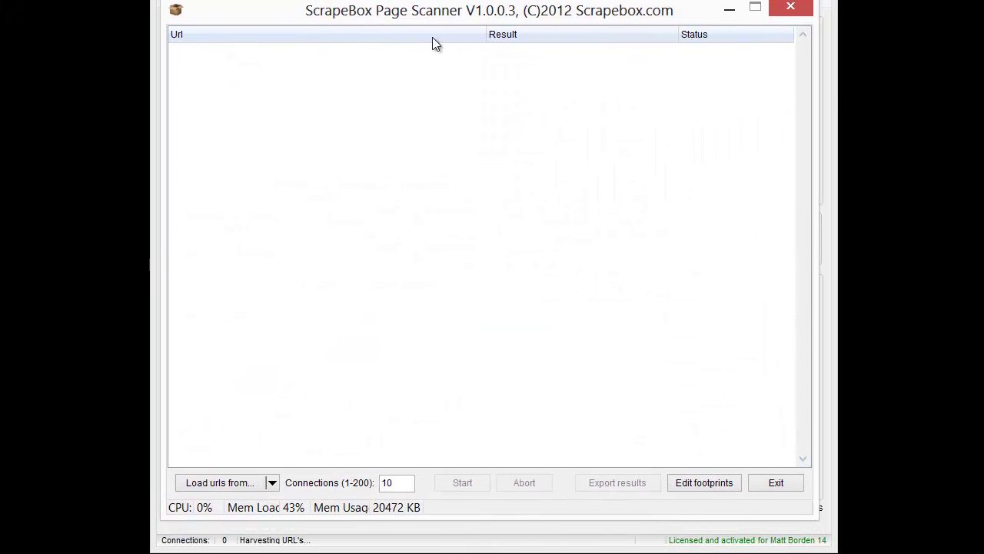
{"action": "left_click", "coordinate": [272, 482]}
{"action": "left_click", "coordinate": [276, 523]}
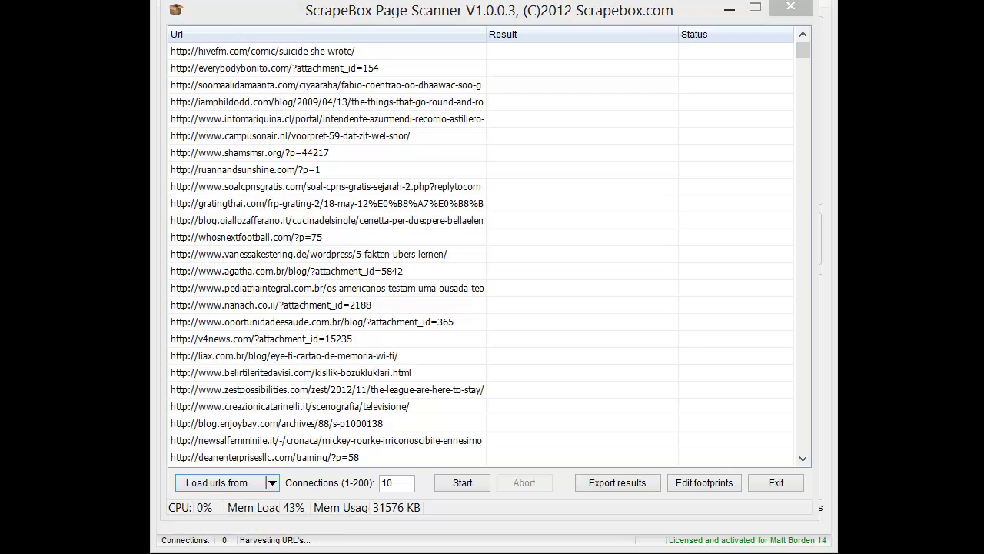
In the Page Scanner's footprint editor, enter sex, pharamcy and gambling as footprints on separate lines
{"action": "left_click", "coordinate": [726, 485]}
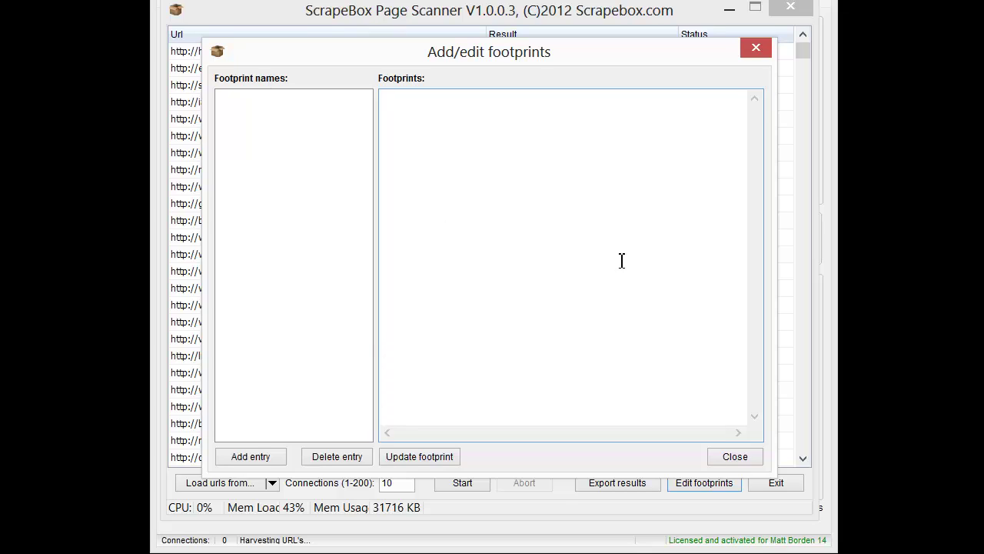
{"action": "type", "text": "sex "}
{"action": "type", "text": "pharam"}
{"action": "type", "text": "cy"}
{"action": "key", "text": "Return"}
{"action": "type", "text": "gamb"}
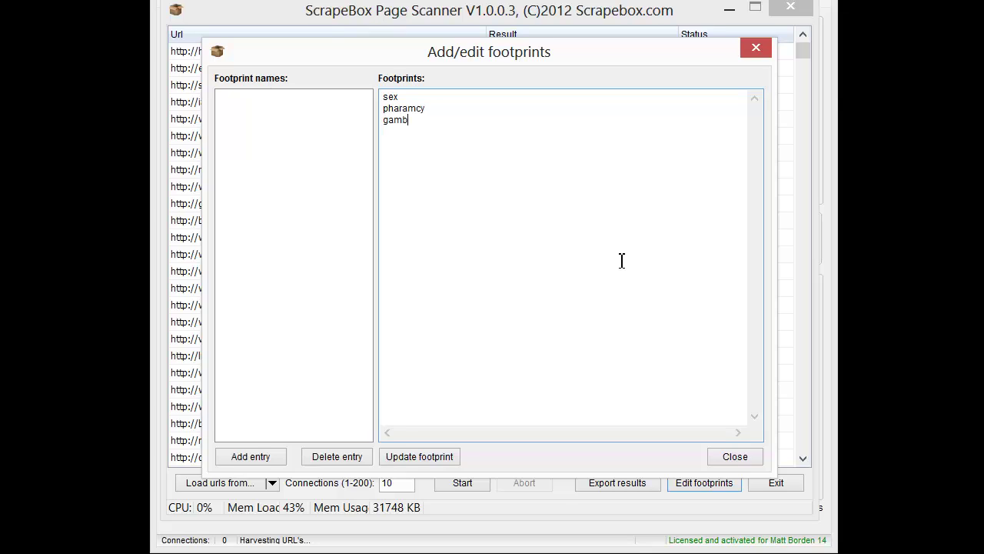
{"action": "type", "text": "ling"}
Save the entered footprints as an entry named "negative" and close the footprint editor
{"action": "left_click", "coordinate": [249, 457]}
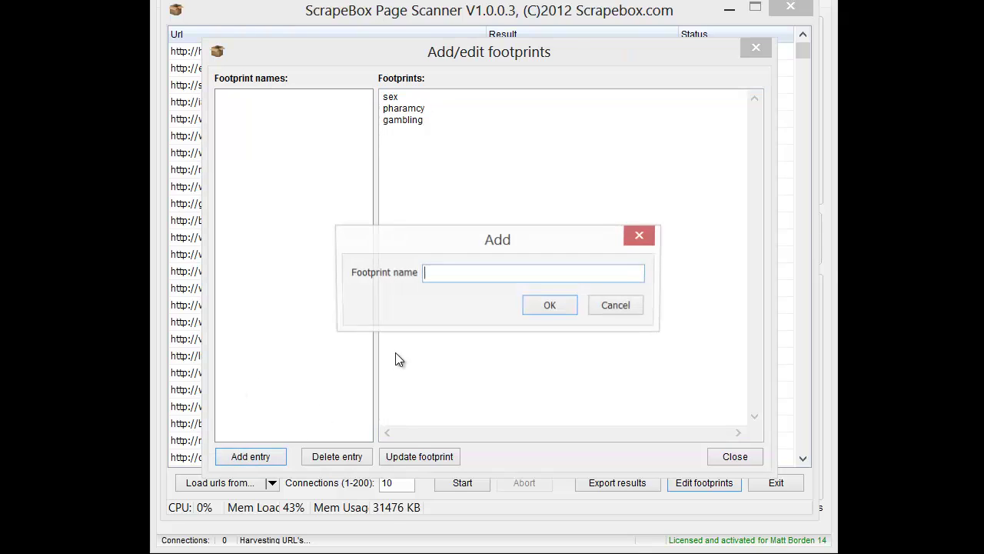
{"action": "type", "text": "nega"}
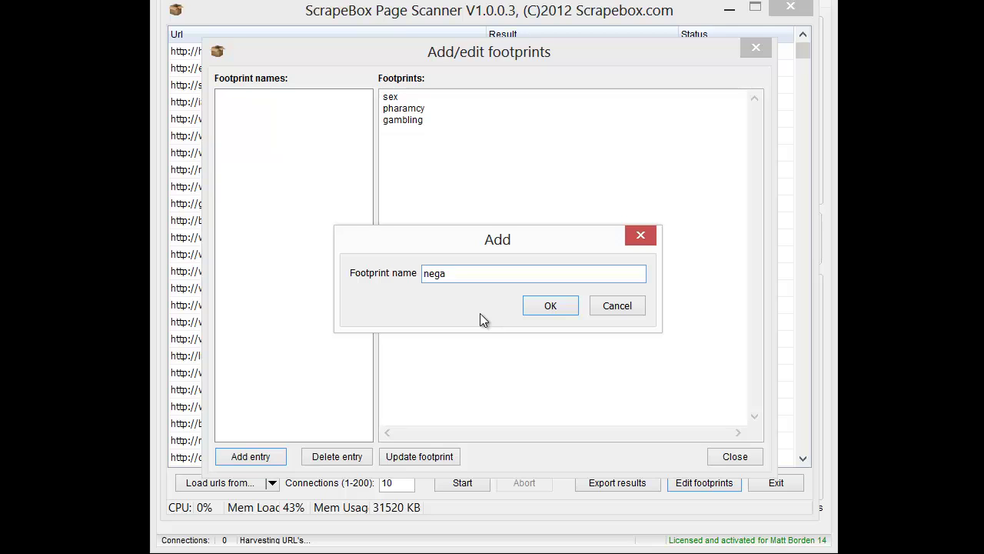
{"action": "type", "text": "tive"}
{"action": "key", "text": "Return"}
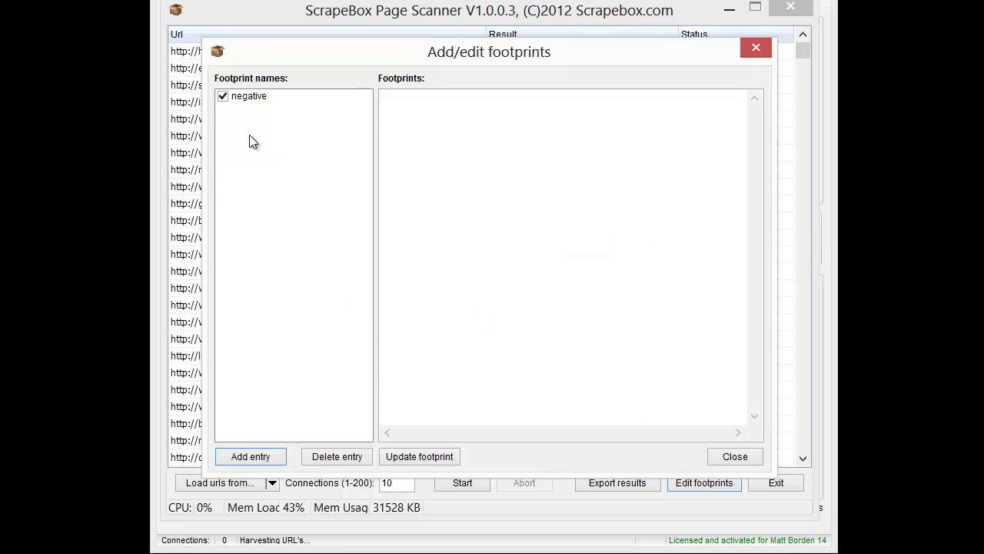
{"action": "left_click", "coordinate": [737, 460]}
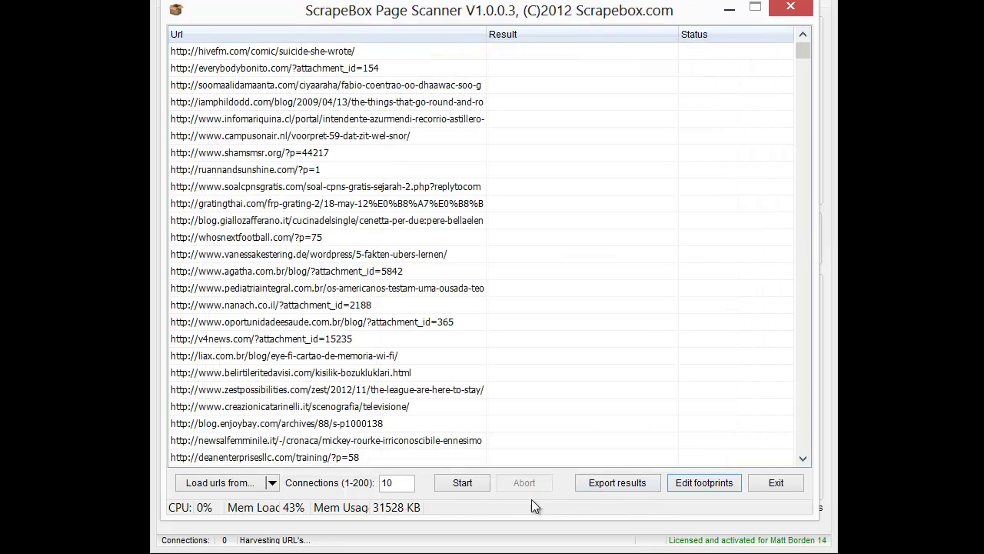
Scan the loaded URLs for the negative footprints, review the results and abort the scan
{"action": "left_click", "coordinate": [455, 485]}
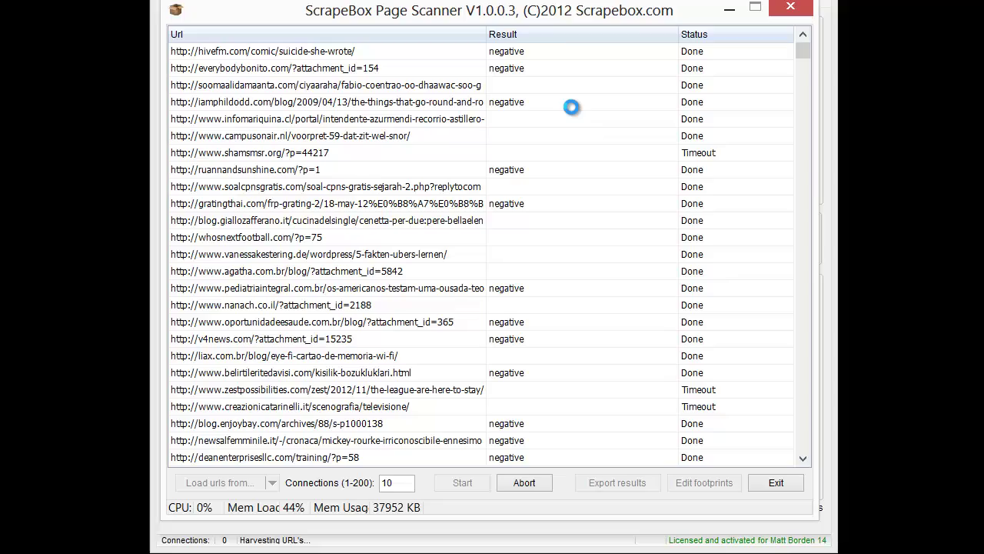
{"action": "scroll", "coordinate": [560, 280], "scroll_direction": "down", "scroll_amount": 2}
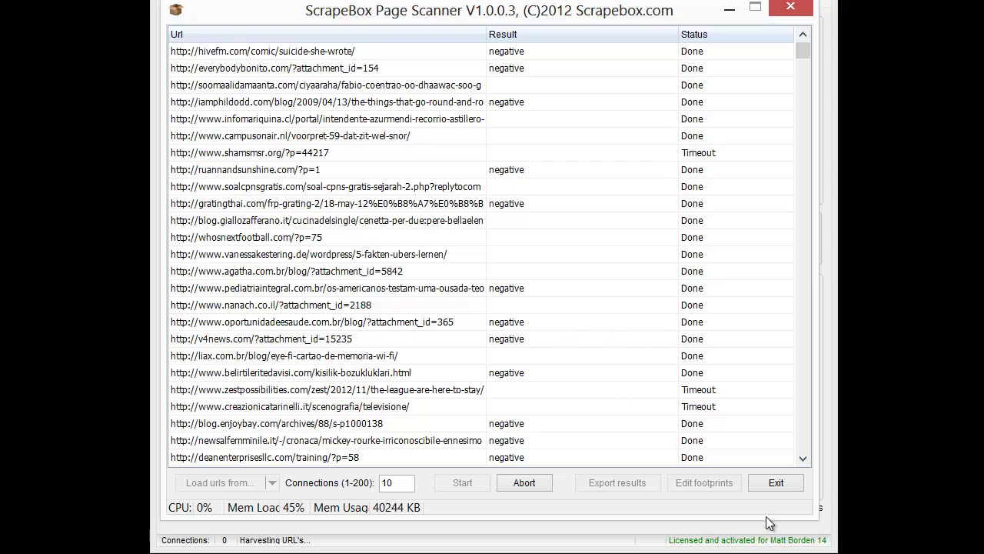
{"action": "left_click", "coordinate": [524, 483]}
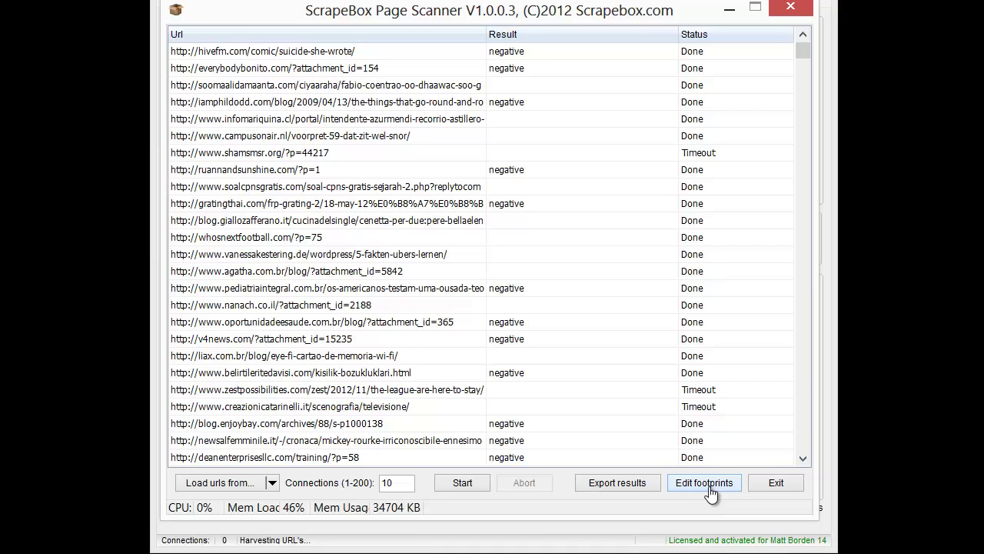
Change the negative entry's first footprint to "sex %and% pharamcy" and delete the pharamcy and gambling lines below it
{"action": "left_click", "coordinate": [709, 486]}
{"action": "left_click", "coordinate": [270, 99]}
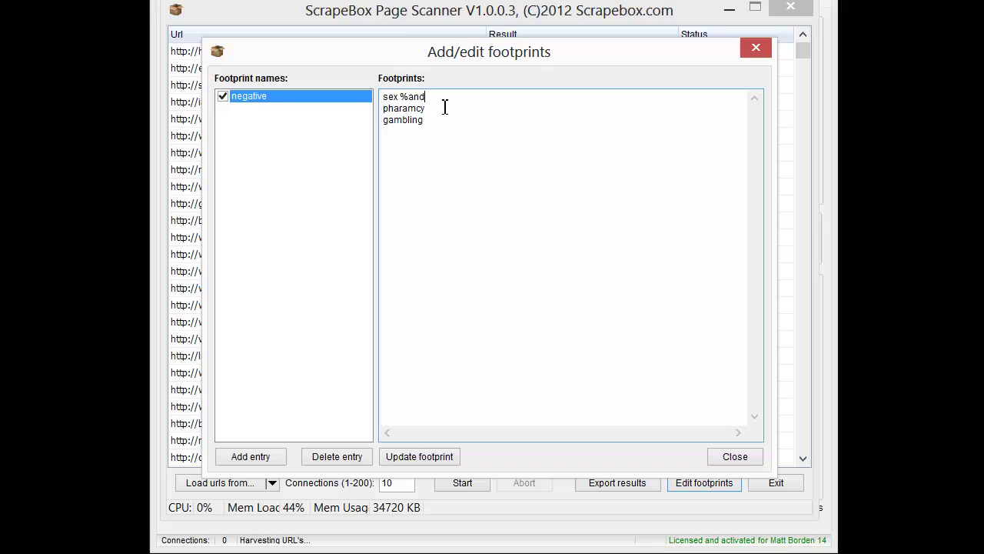
{"action": "type", "text": "% pharamcy"}
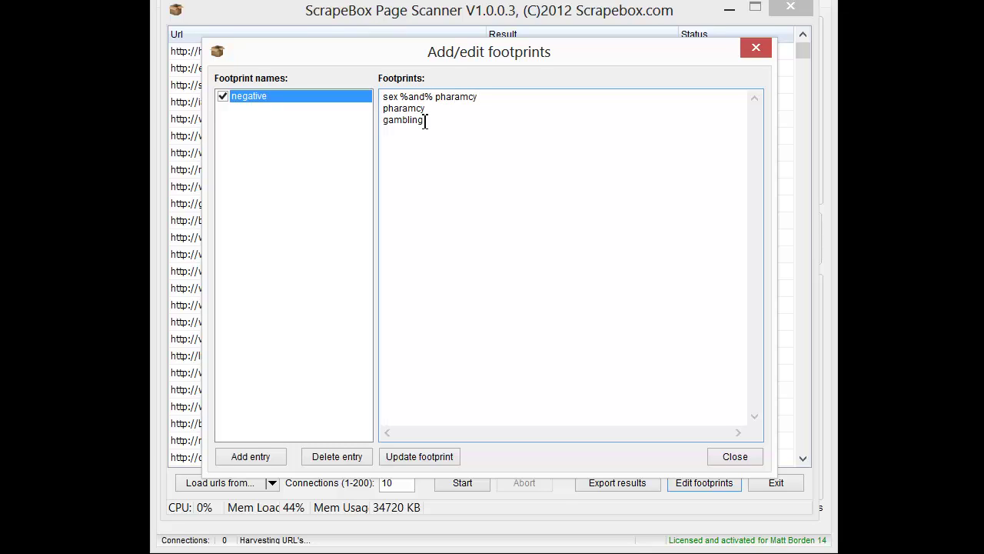
{"action": "left_click_drag", "start_coordinate": [425, 121], "coordinate": [370, 110]}
{"action": "key", "text": "BackSpace"}
Change the first footprint to "sex %and% porn" and add "Pharmacy %and% viagra" as a second line
{"action": "left_click_drag", "start_coordinate": [436, 98], "coordinate": [513, 94]}
{"action": "type", "text": "porn Pharmac"}
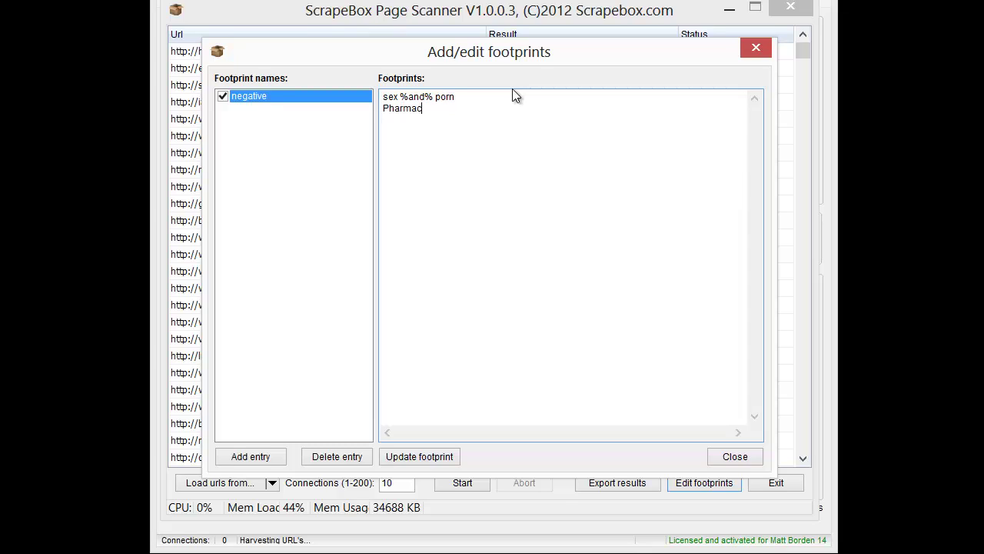
{"action": "type", "text": "y %an"}
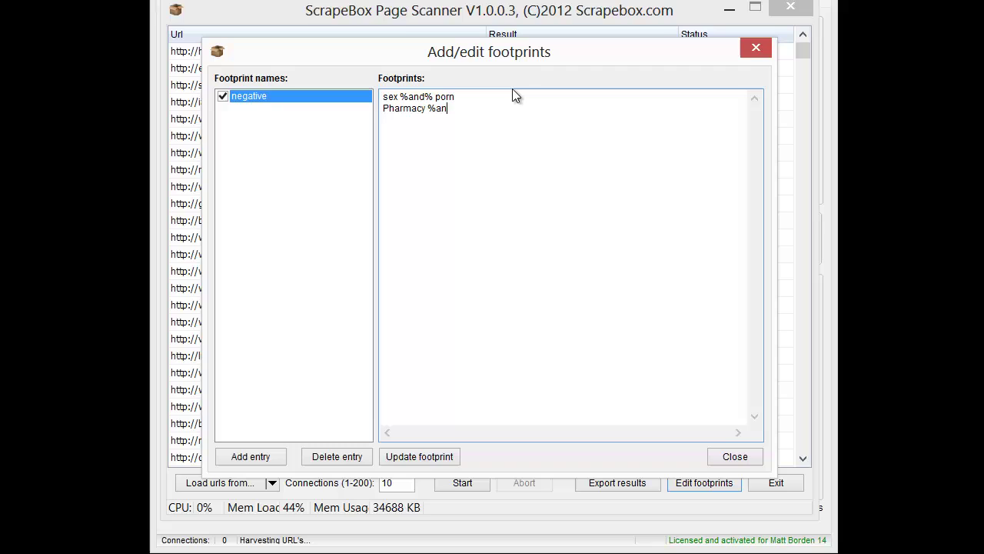
{"action": "type", "text": "d% viag"}
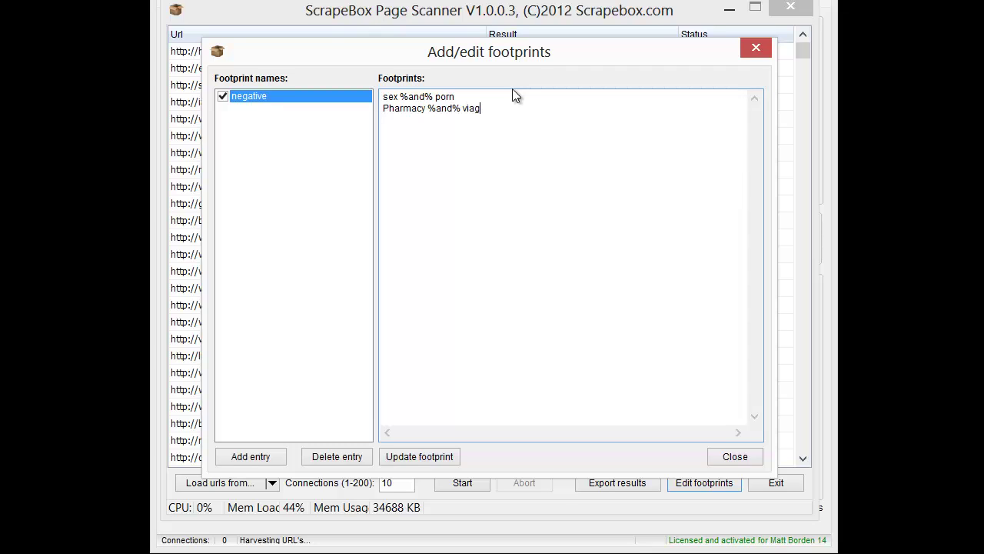
{"action": "type", "text": "ra"}
Close the footprint editor and start a new scan of the loaded URLs
{"action": "left_click", "coordinate": [381, 111], "text": "shift"}
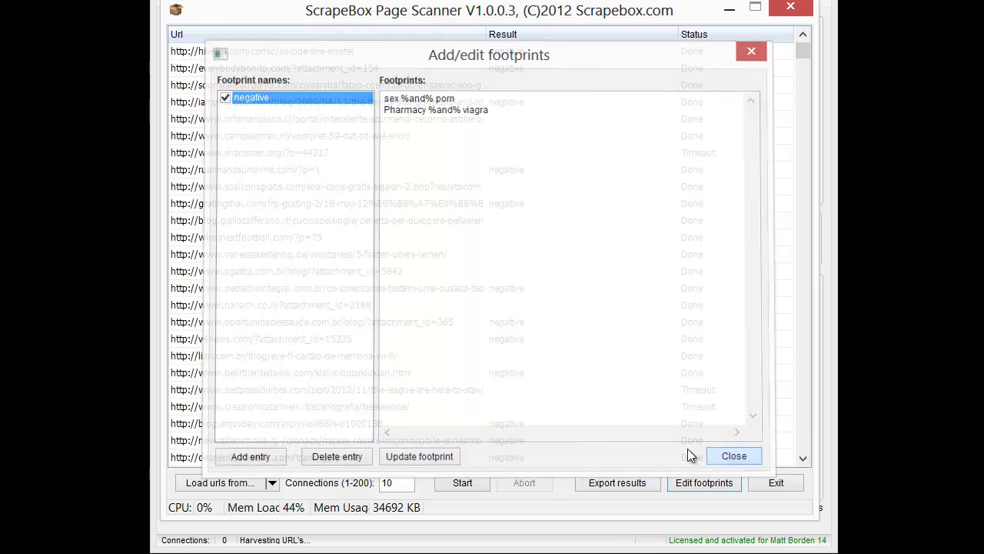
{"action": "left_click", "coordinate": [731, 458]}
{"action": "left_click", "coordinate": [462, 482]}
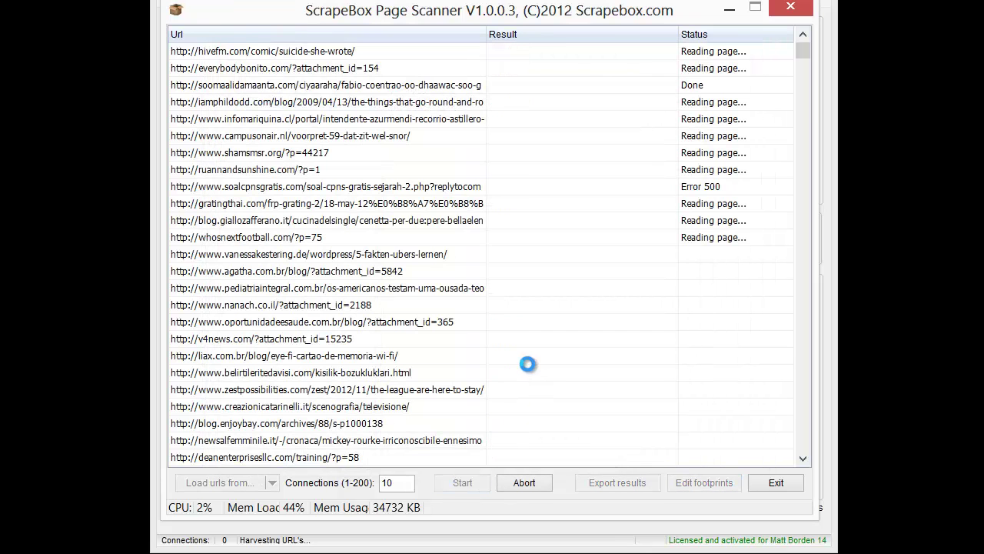